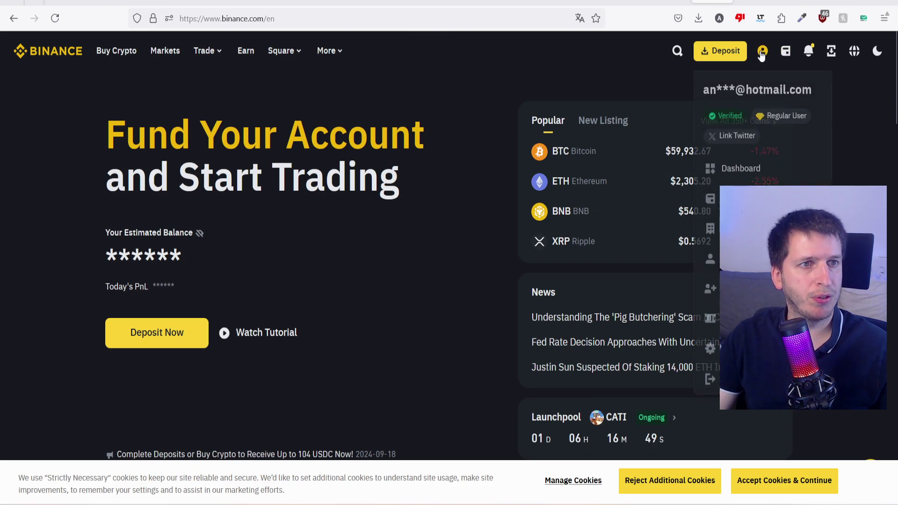
Open the wallet's Assets Overview page listing held coins like BNB, USDC, SAGA and ENA.
mouse_move(785, 50)
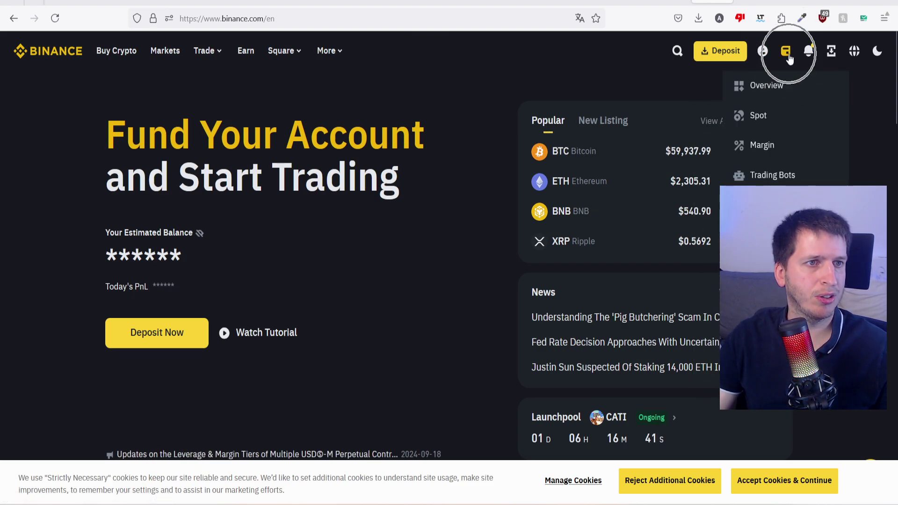
left_click(771, 86)
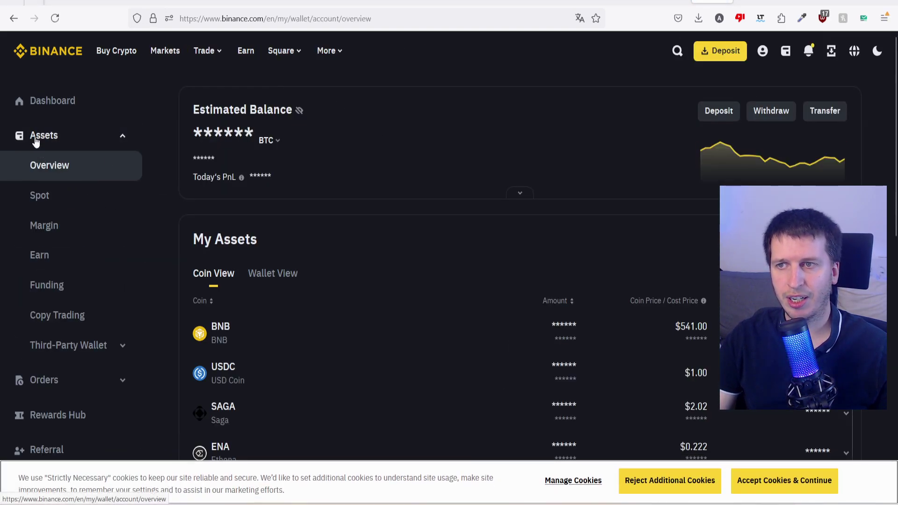
scroll(251, 260, "down", 3)
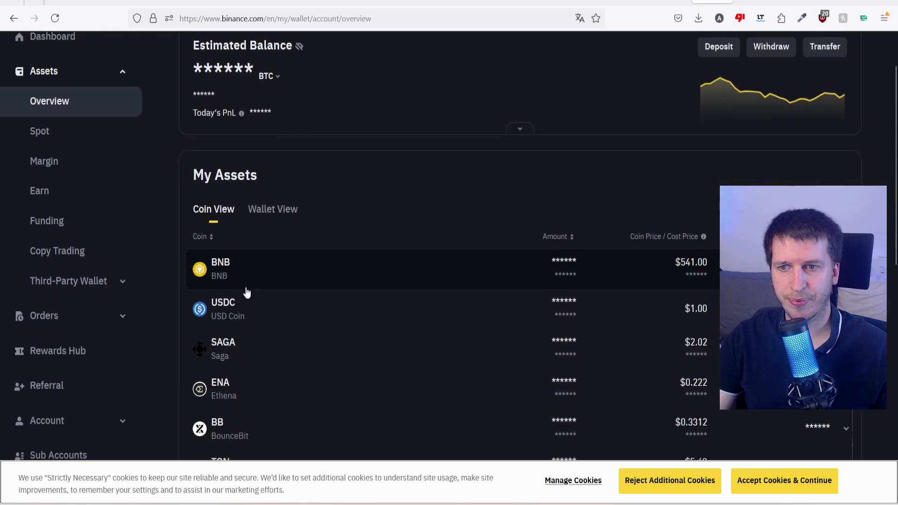
scroll(224, 255, "up", 3)
left_click(209, 280)
scroll(229, 238, "down", 10)
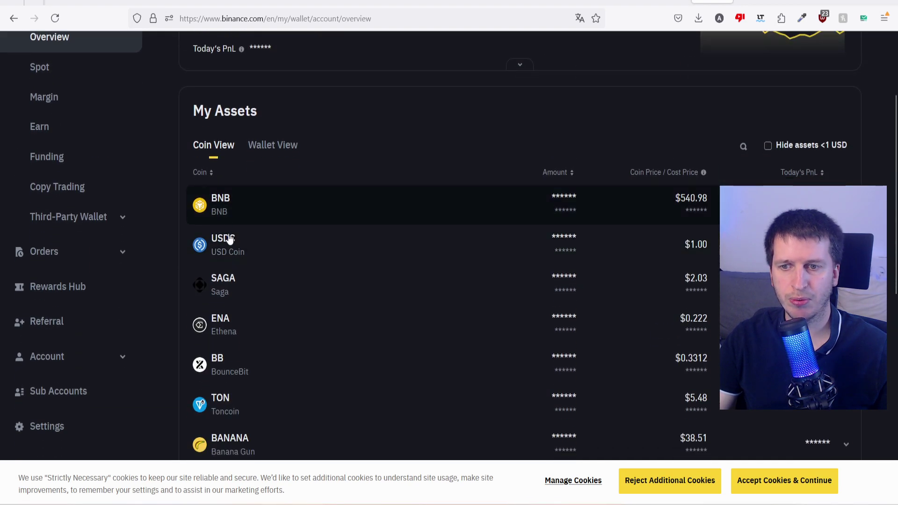
scroll(270, 276, "down", 3)
scroll(279, 257, "up", 10)
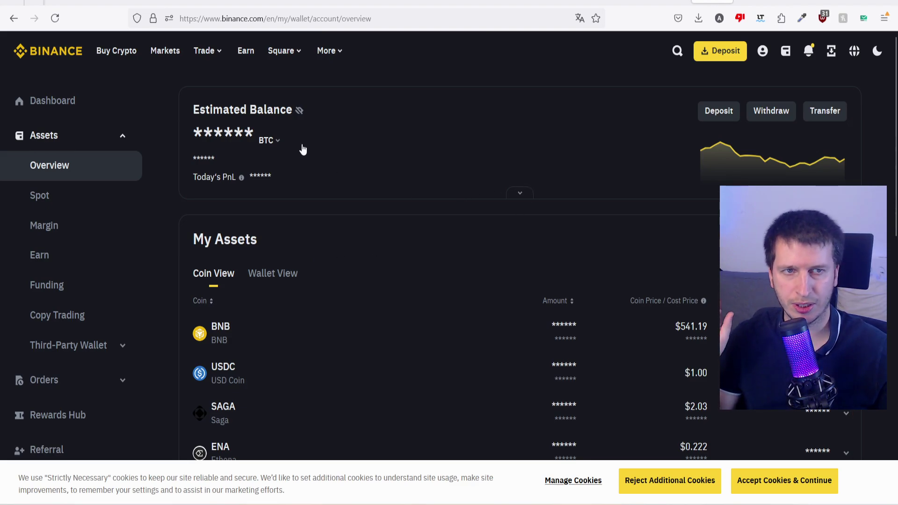
left_click(723, 116)
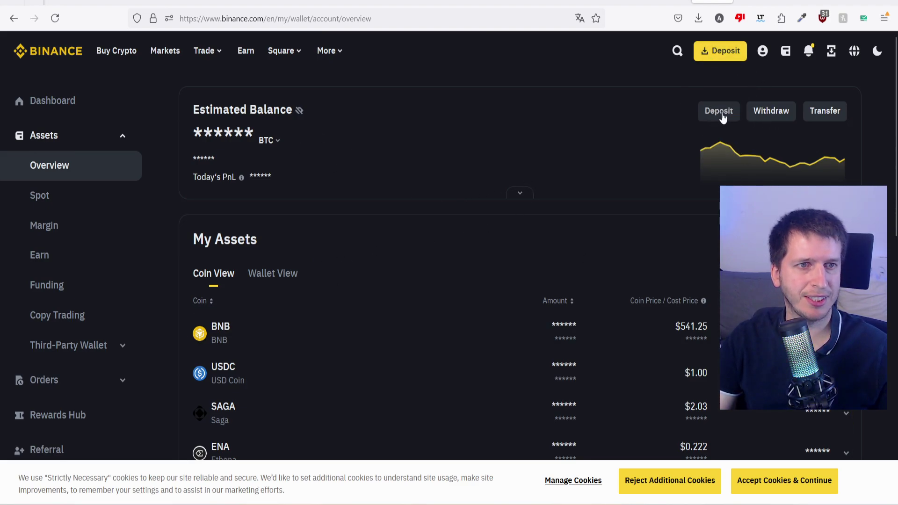
From the wallet's Deposit options, go to the Buy Crypto with EUR page.
left_click(718, 114)
left_click(722, 117)
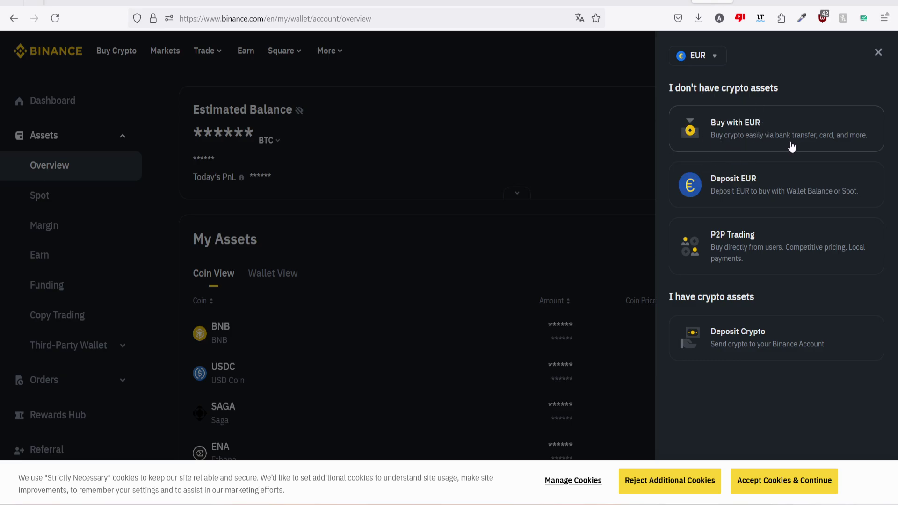
left_click(764, 125)
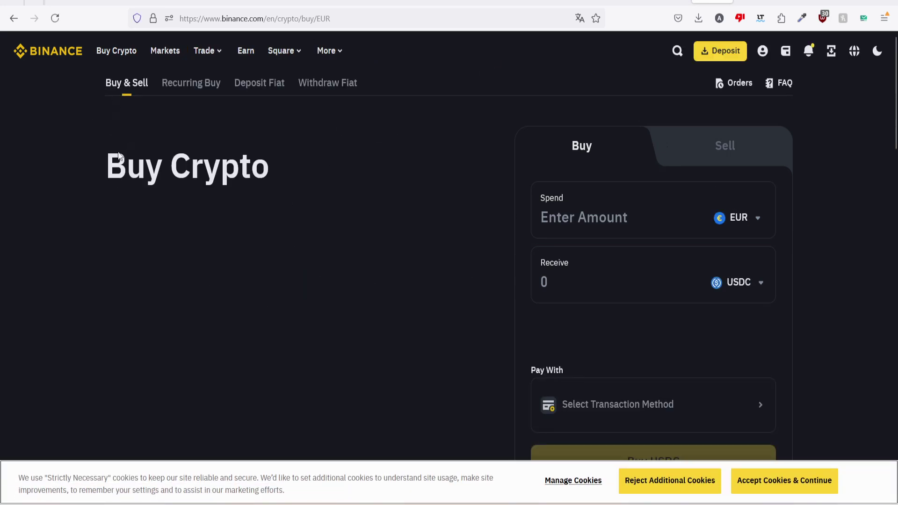
left_click_drag(115, 157, 294, 149)
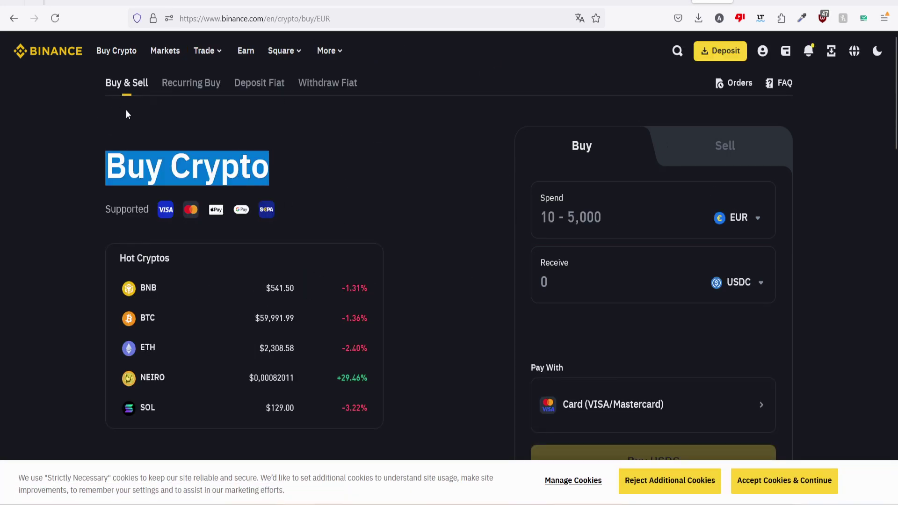
Switch to Deposit Fiat and keep EUR as the deposit currency.
left_click(264, 90)
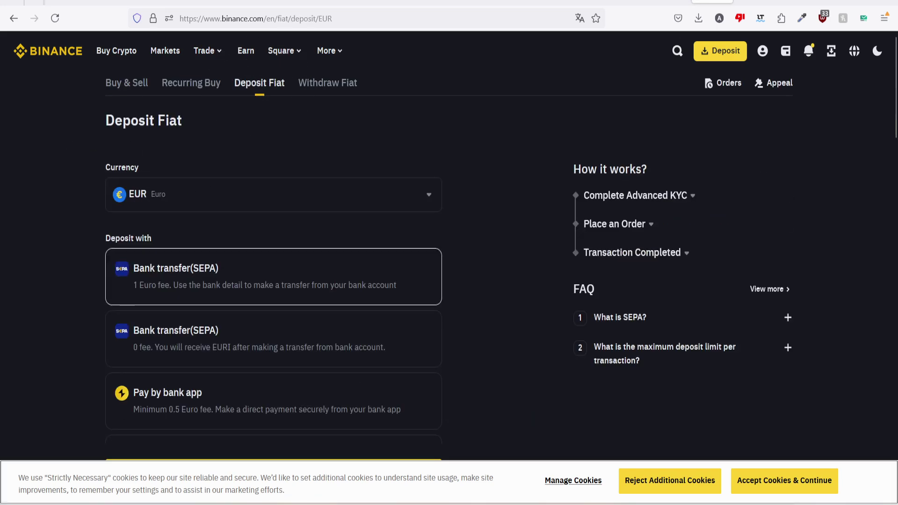
left_click(283, 190)
scroll(301, 346, "down", 10)
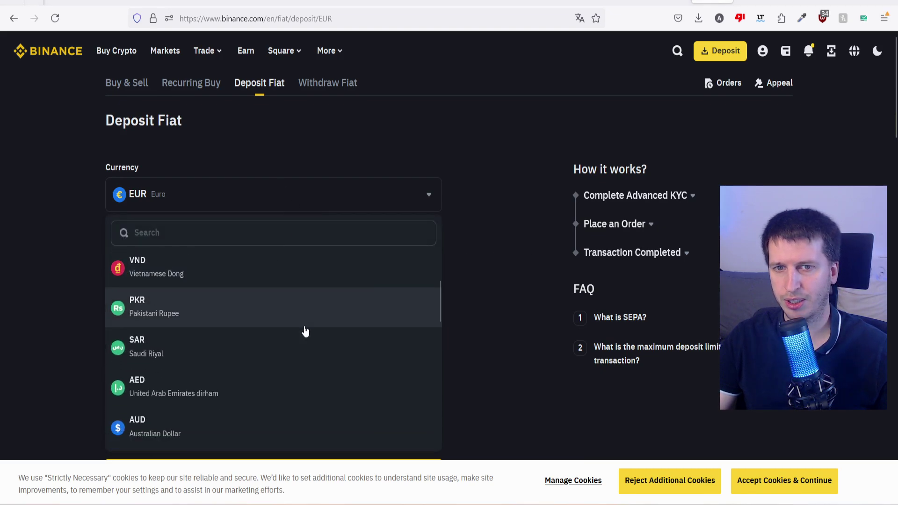
left_click(438, 148)
scroll(486, 135, "down", 3)
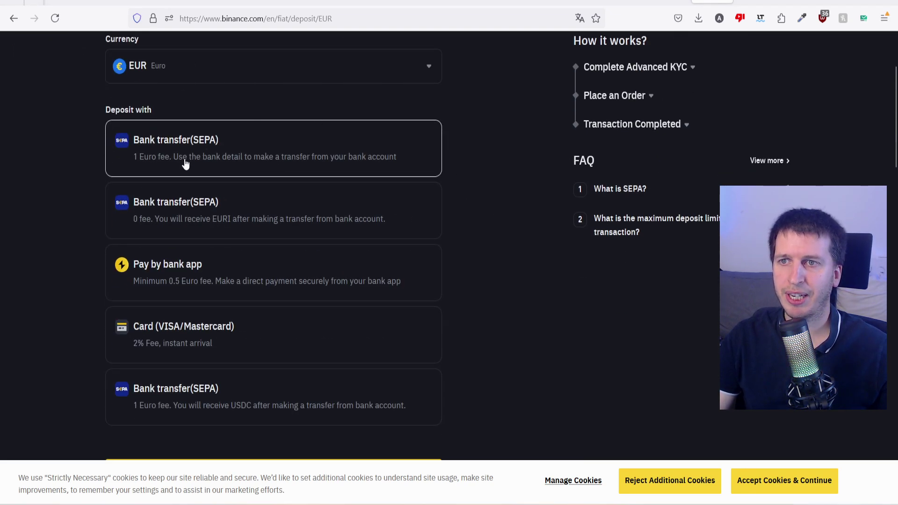
Select the 0-fee Bank transfer (SEPA) paying EURI, reject additional cookies, and continue.
left_click(159, 155)
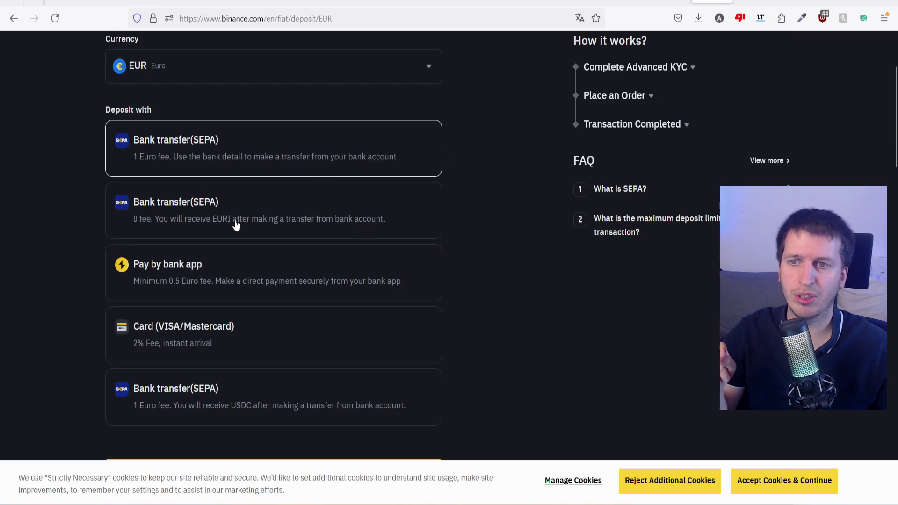
left_click(190, 204)
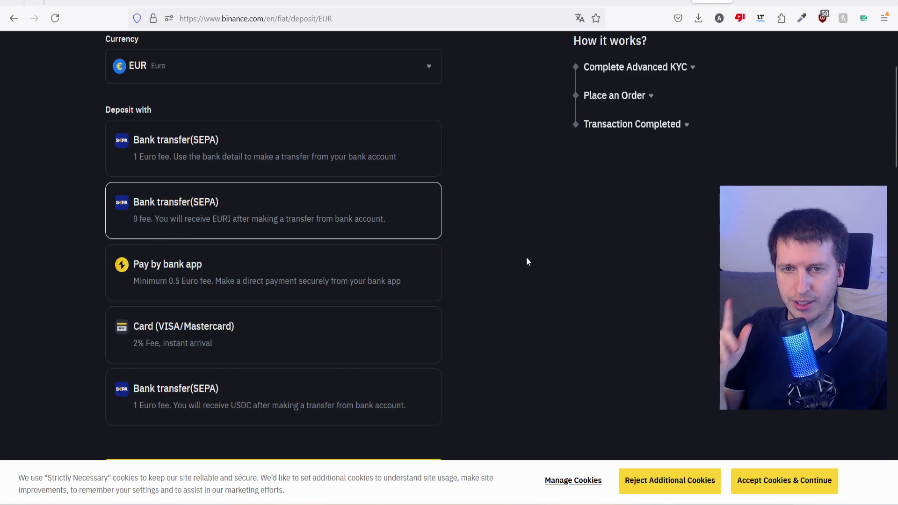
left_click(667, 487)
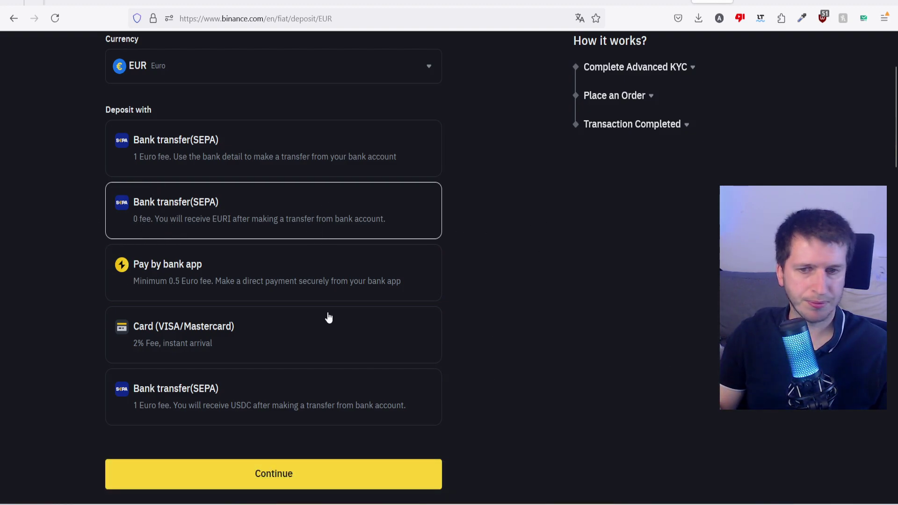
left_click(274, 475)
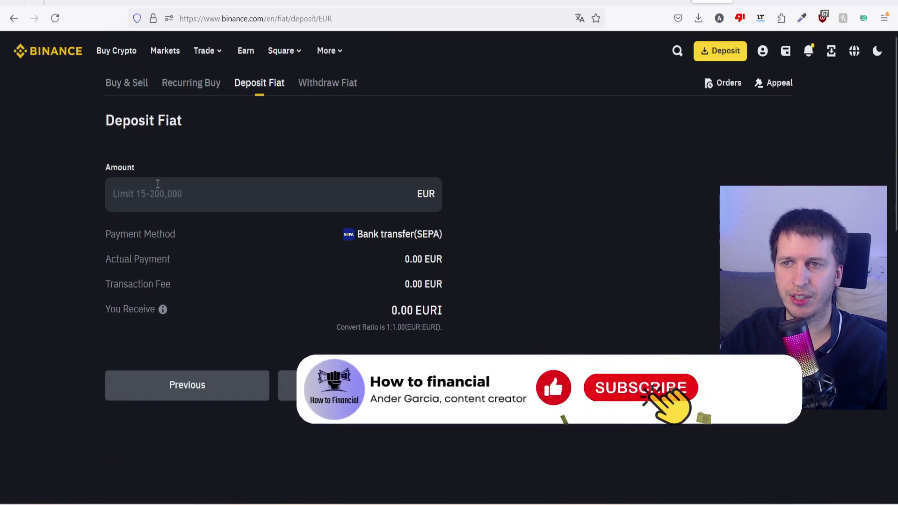
Enter a 20 EUR deposit amount, showing a 0 EUR fee and 20.00 EURI received.
left_click(180, 195)
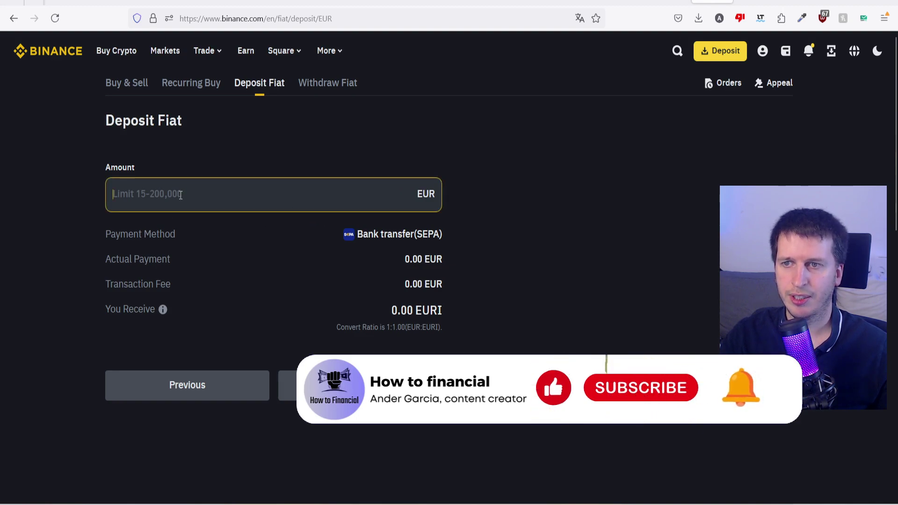
type("20")
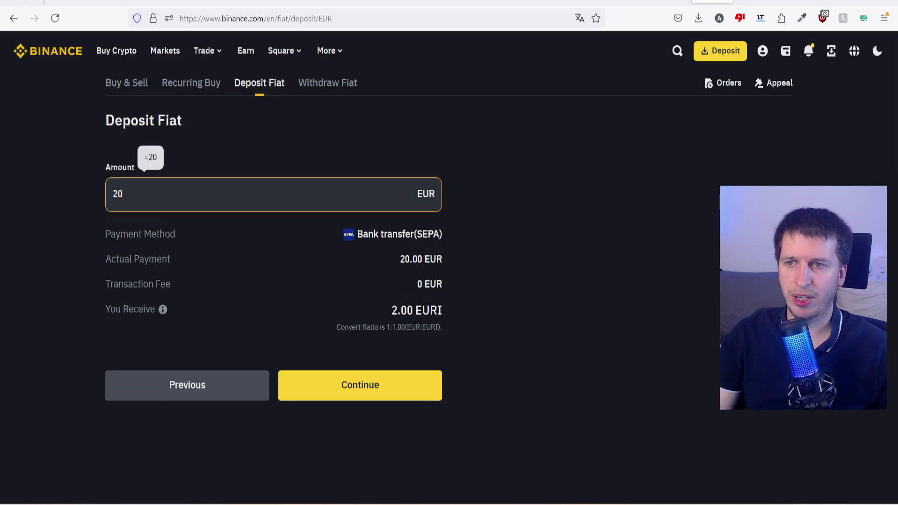
left_click(593, 194)
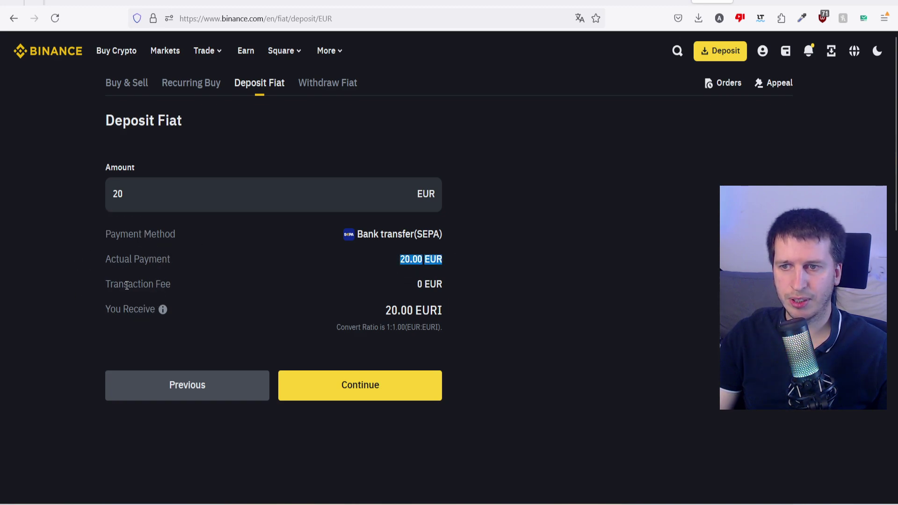
left_click(421, 287)
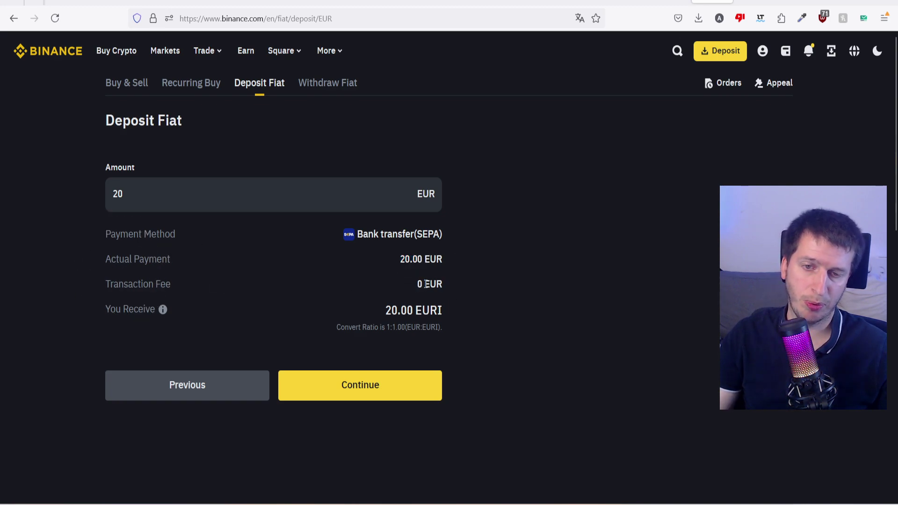
left_click(414, 284)
mouse_move(164, 314)
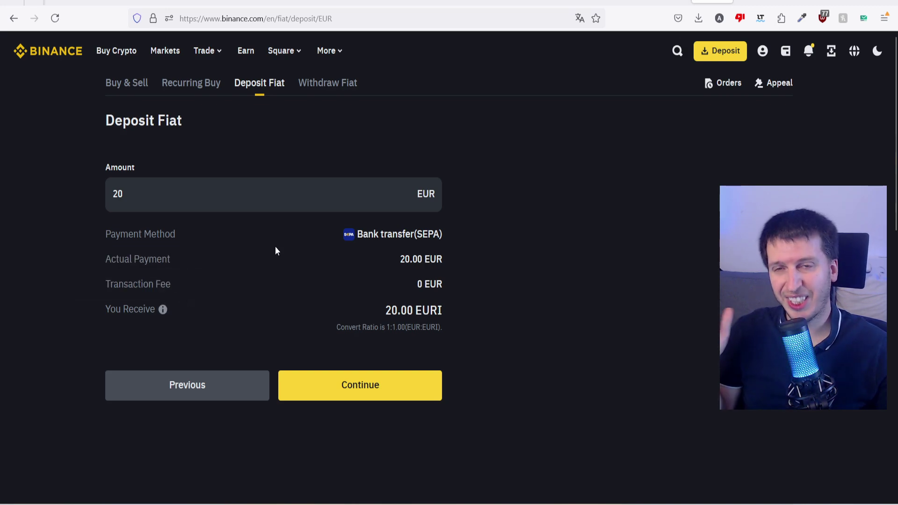
left_click(260, 96)
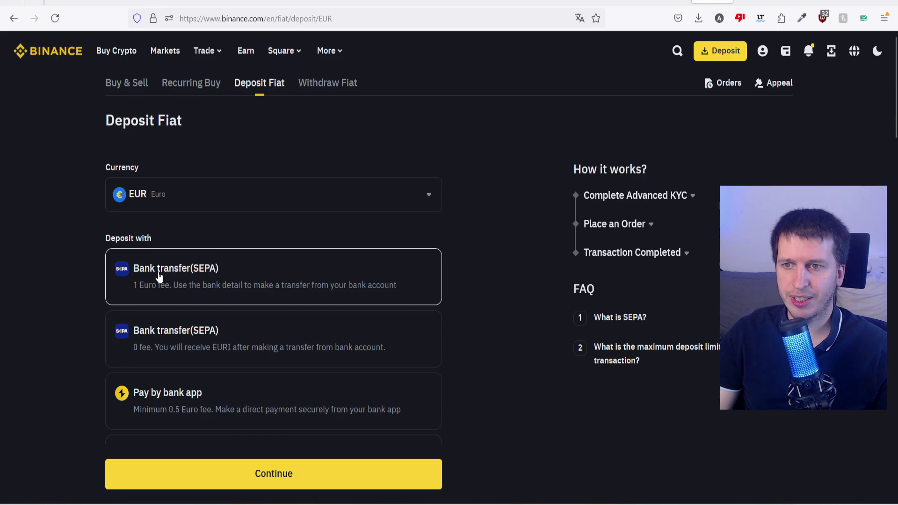
scroll(200, 391, "down", 5)
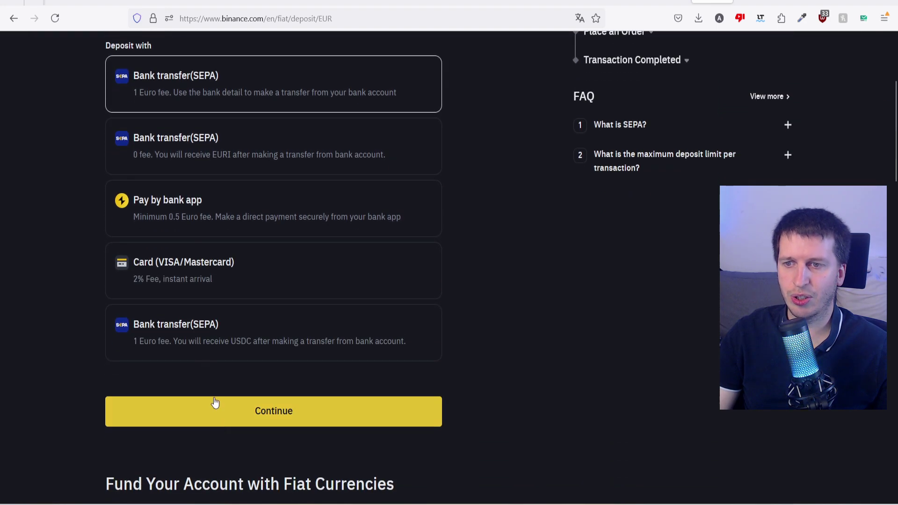
left_click(217, 415)
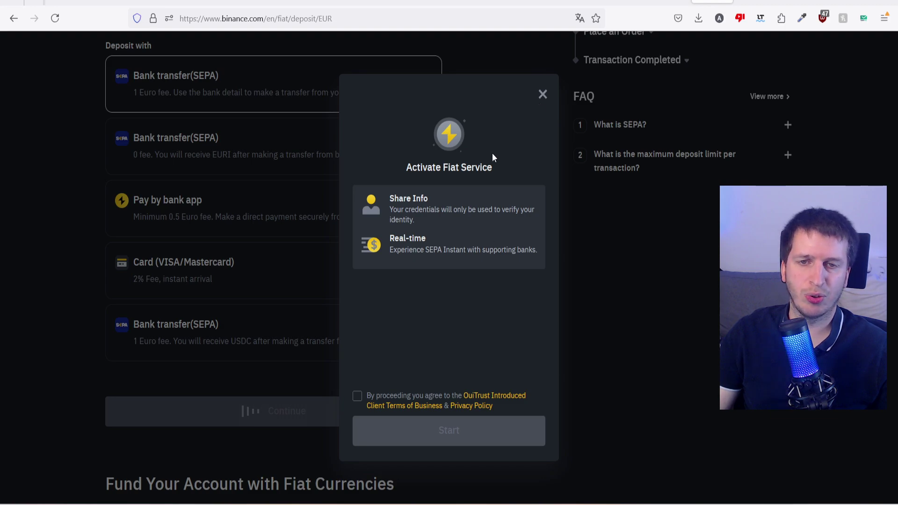
left_click(579, 147)
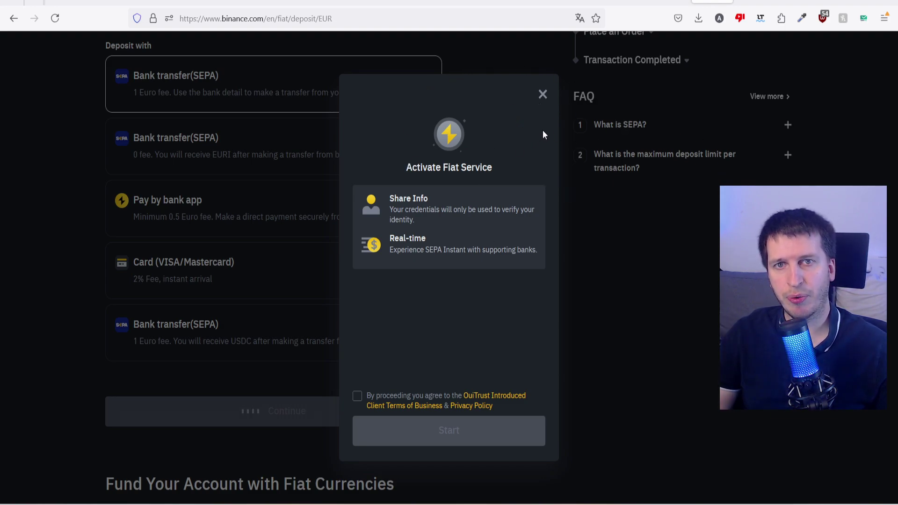
left_click(543, 95)
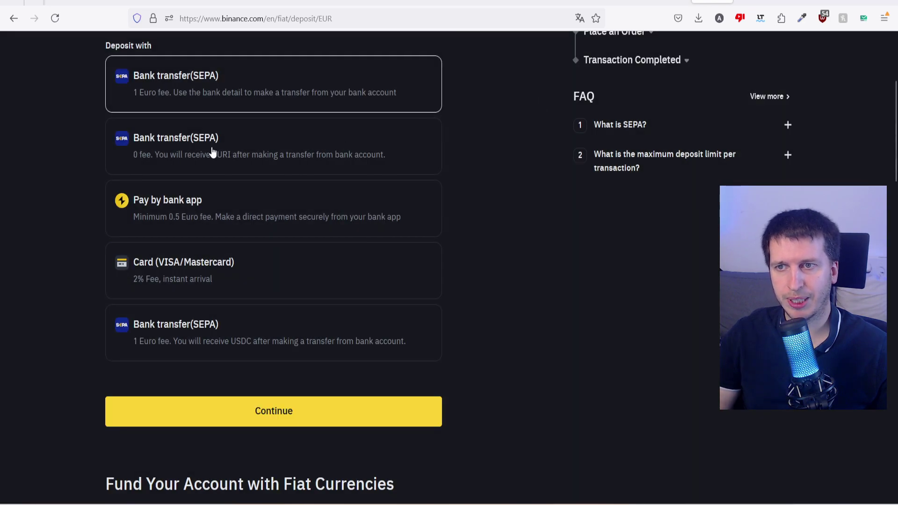
scroll(196, 211, "up", 4)
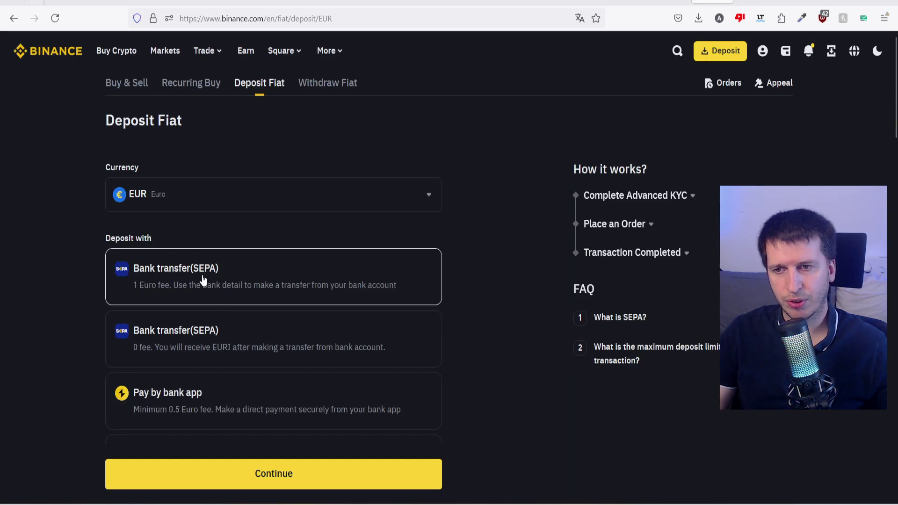
left_click(211, 345)
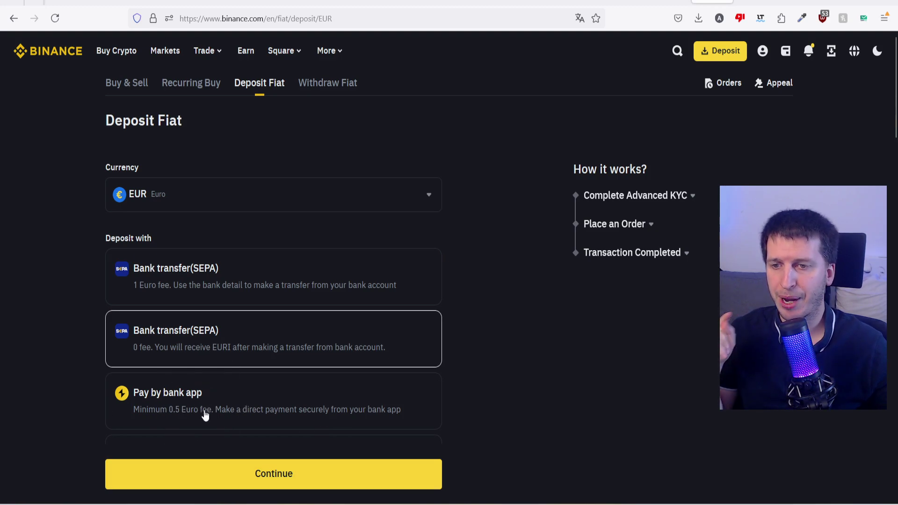
Choose Pay by bank app, continue, and enter 20 EUR, noting the 0.50 EUR fee.
left_click(180, 409)
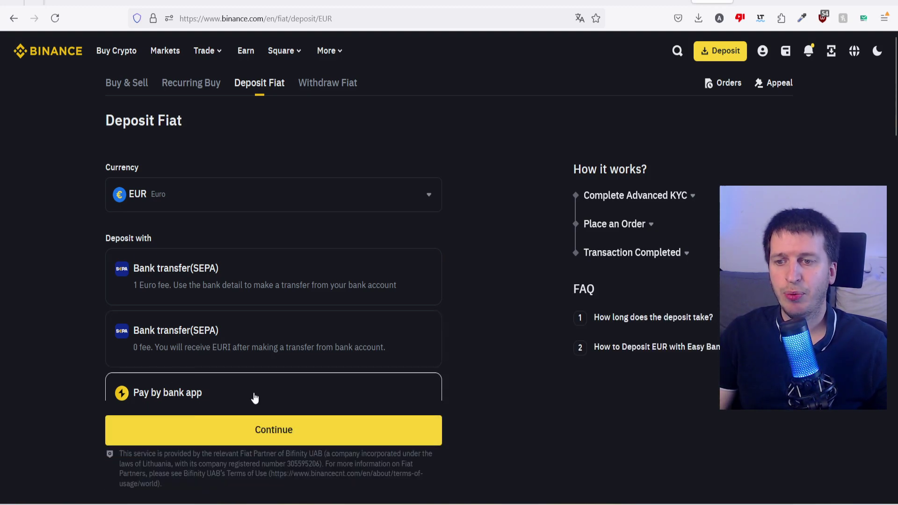
scroll(254, 398, "down", 3)
scroll(218, 267, "down", 1)
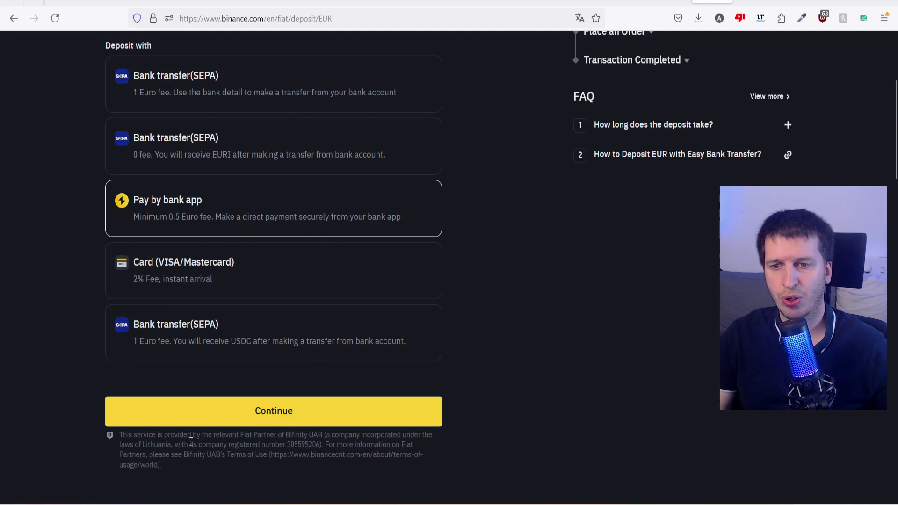
left_click(256, 409)
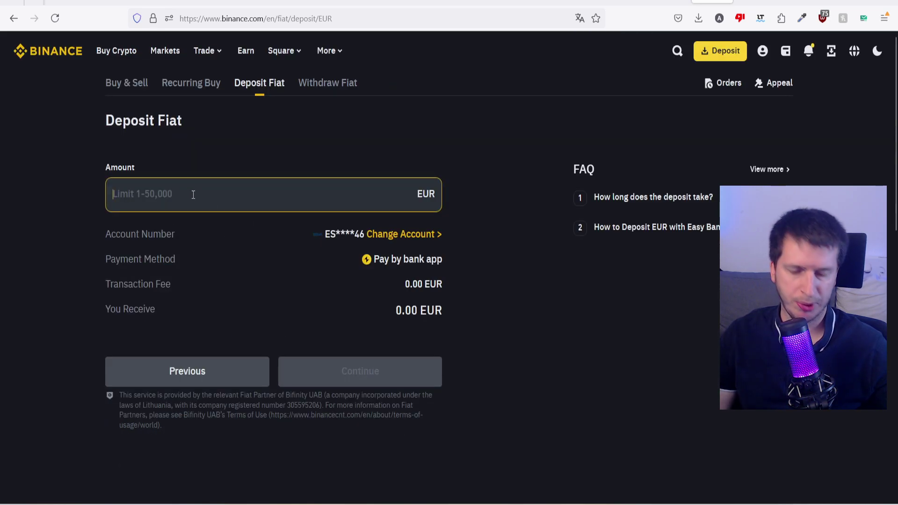
type("20")
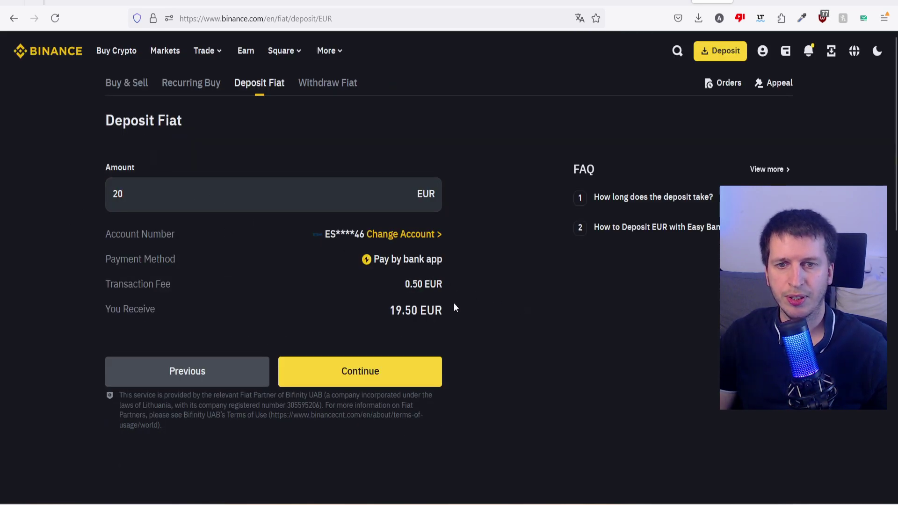
left_click_drag(405, 288, 433, 285)
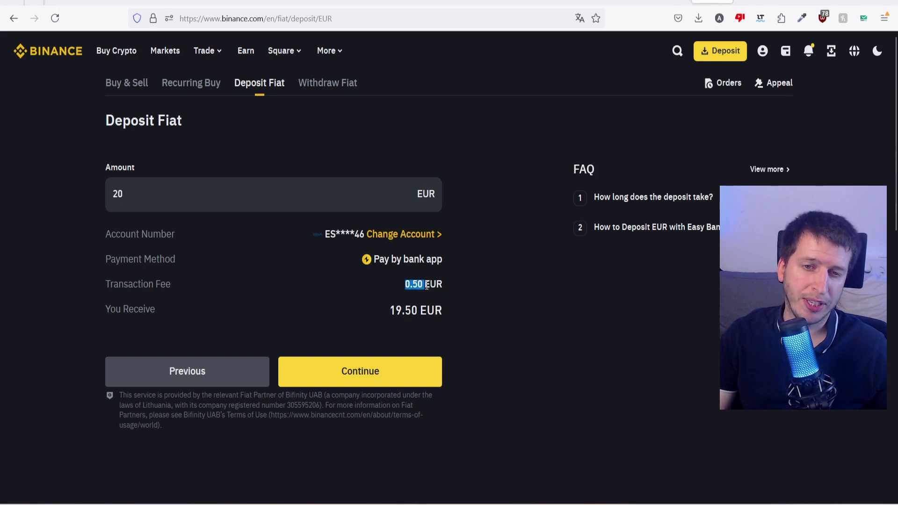
Try amounts of 50 and 200 EUR, confirming the fee stays 0.50 EUR.
double_click(202, 202)
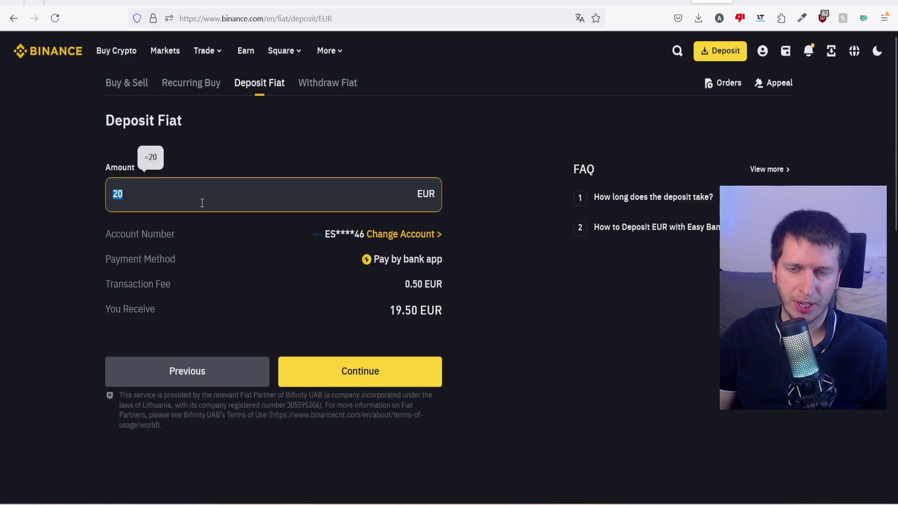
type("50")
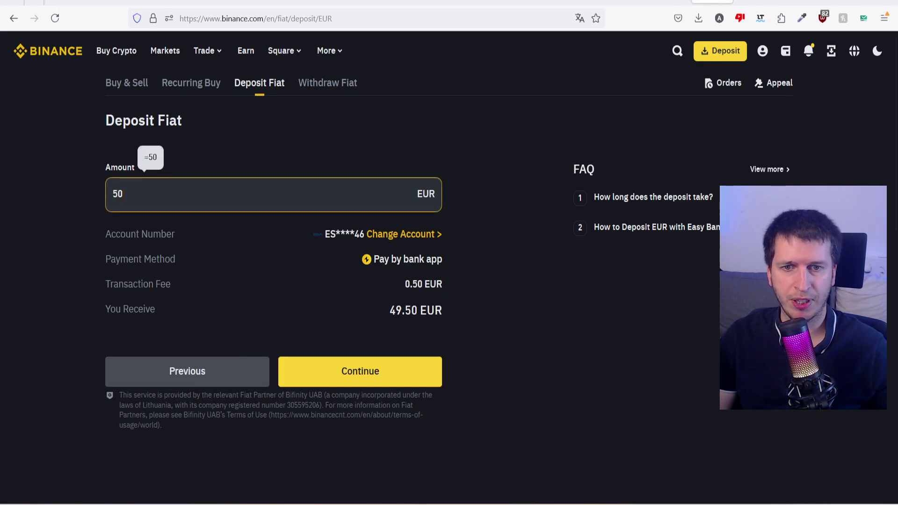
double_click(207, 197)
type("200")
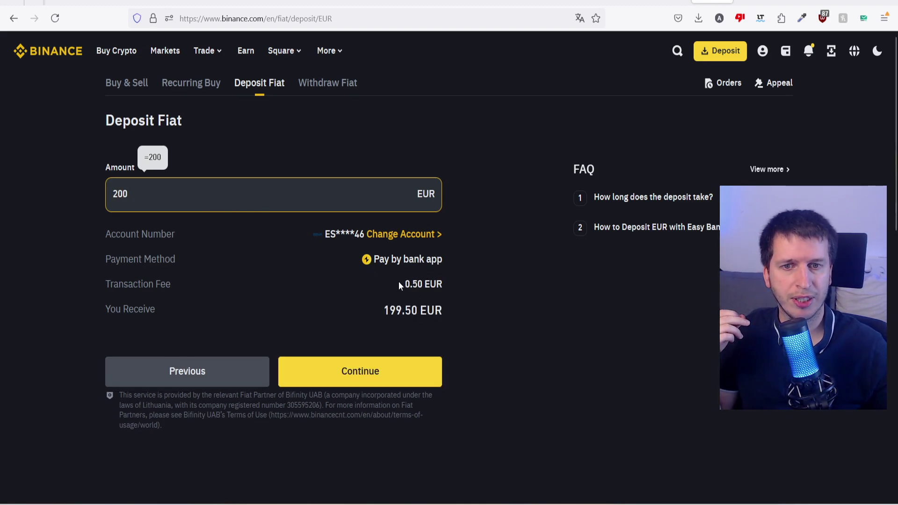
left_click_drag(400, 285, 460, 287)
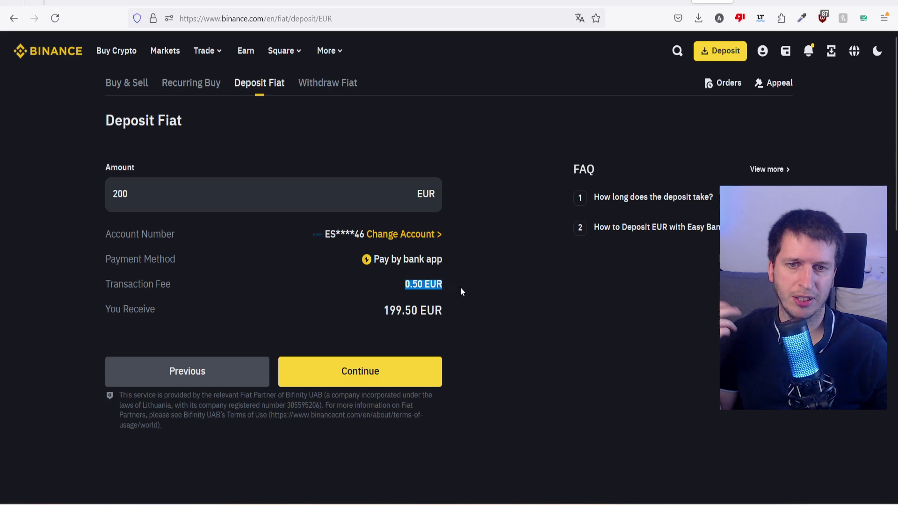
Clear the amount field and open the list of linked bank accounts.
double_click(190, 208)
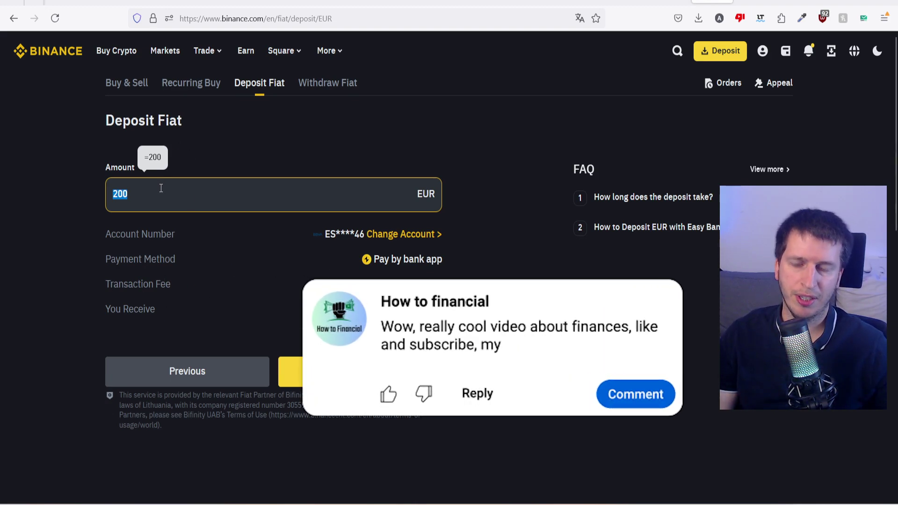
type("20")
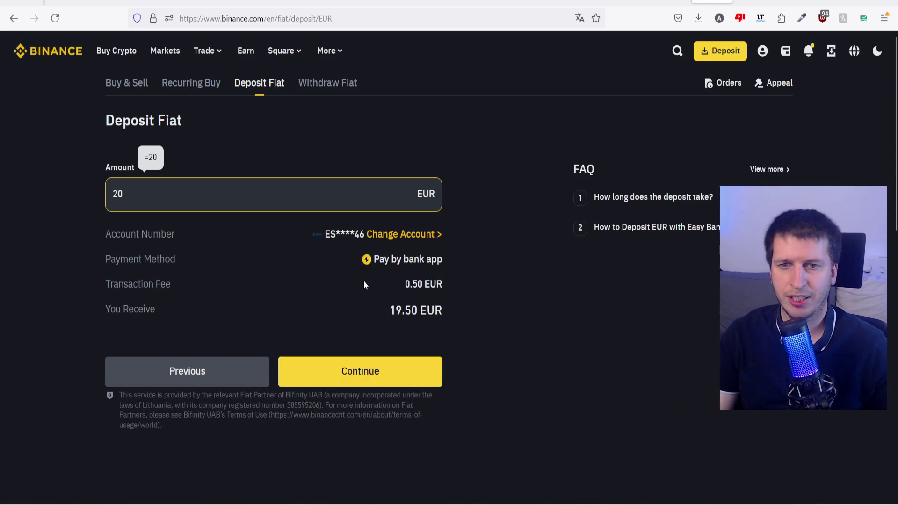
key("BackSpace")
key("BackSpace")
left_click(626, 300)
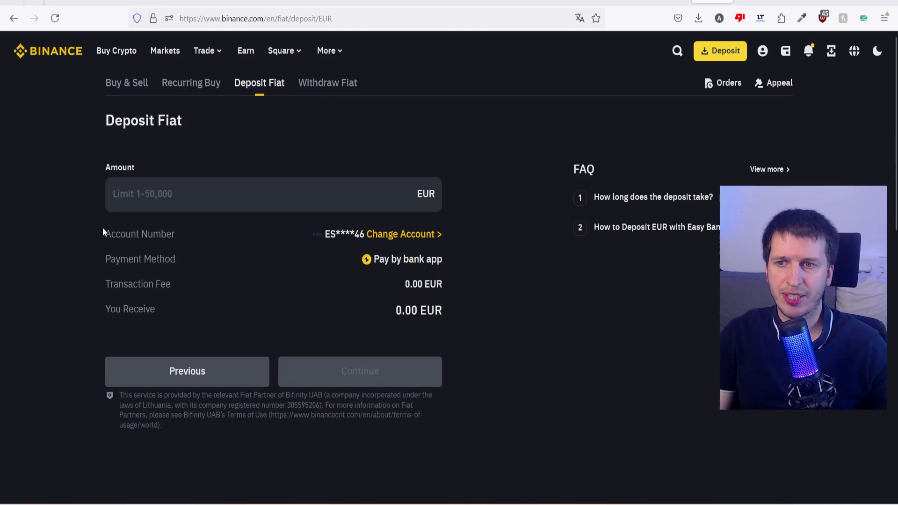
left_click(428, 237)
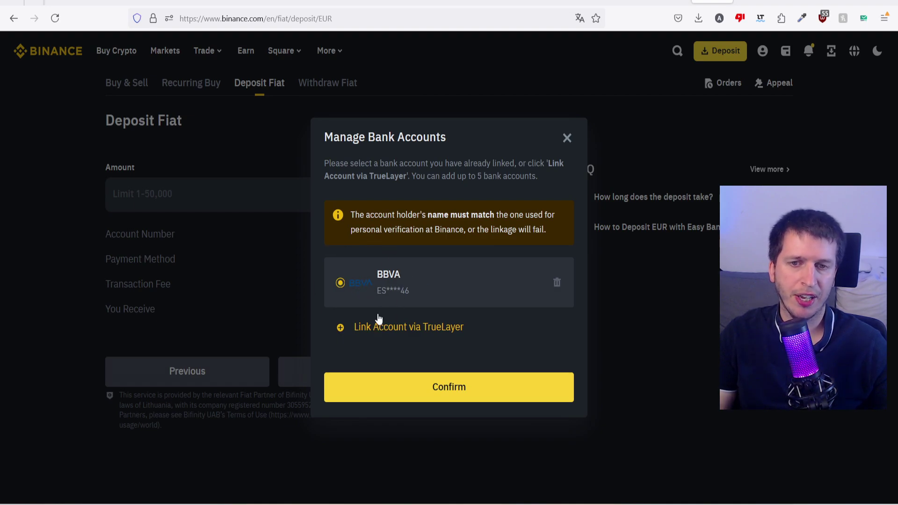
Choose Link Account via TrueLayer in the Manage Bank Accounts dialog.
left_click(423, 333)
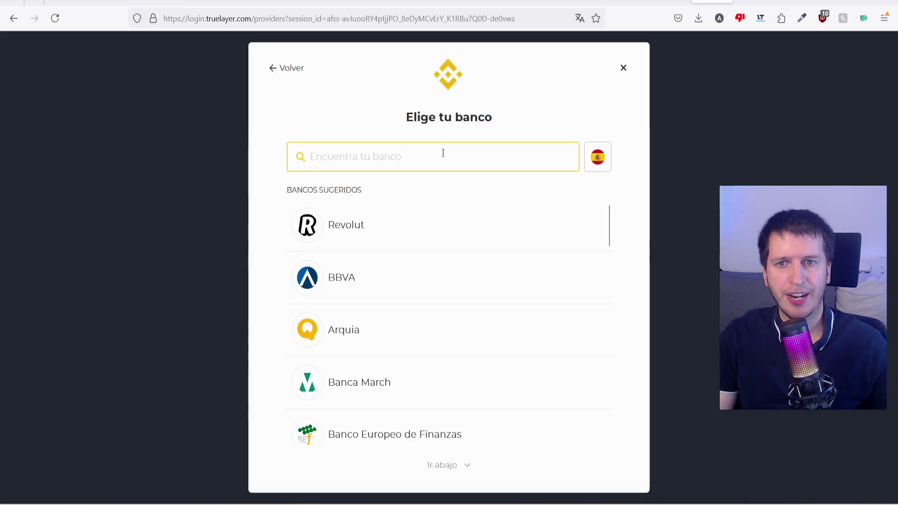
Select España and Revolut in TrueLayer, then allow sharing the account details.
left_click(601, 160)
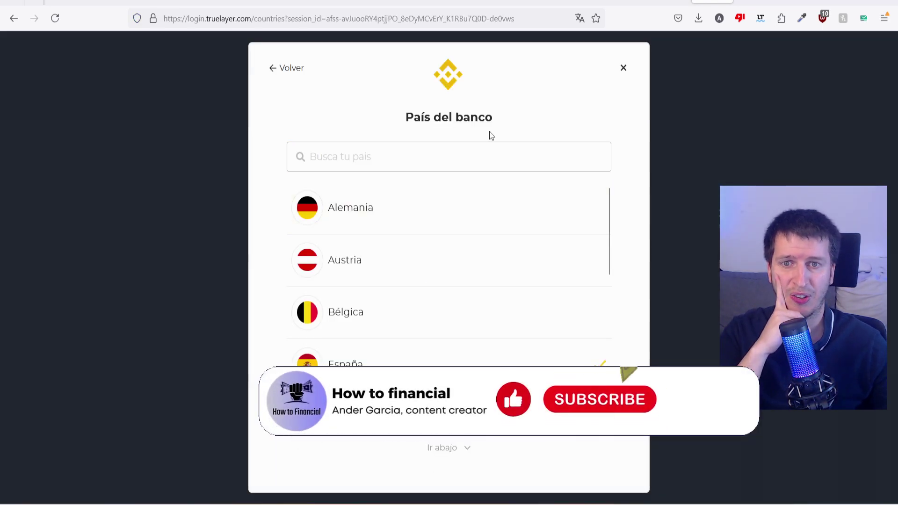
scroll(366, 261, "down", 10)
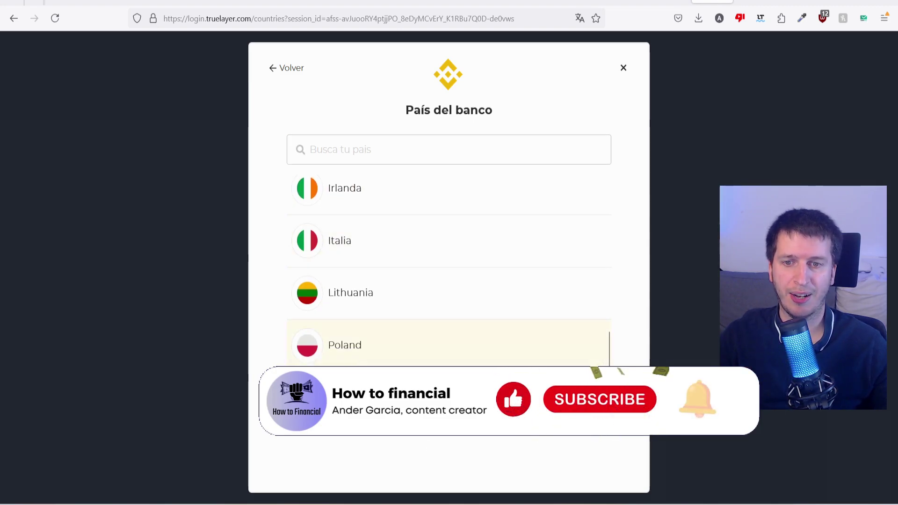
scroll(360, 232, "up", 10)
scroll(373, 257, "down", 8)
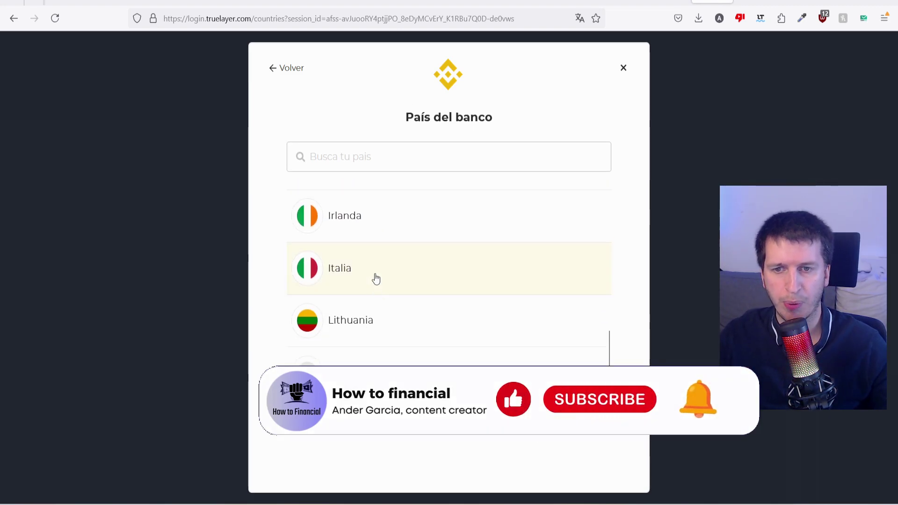
scroll(374, 357, "up", 10)
left_click(345, 365)
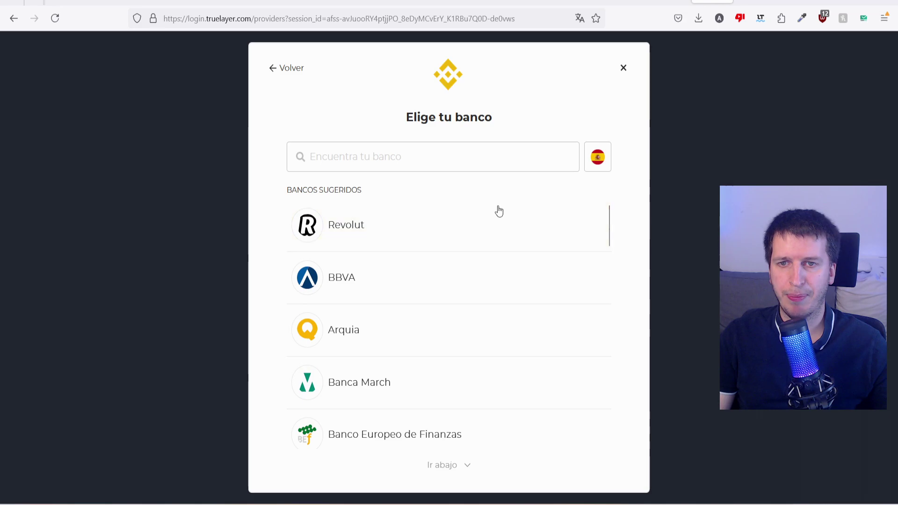
left_click(346, 227)
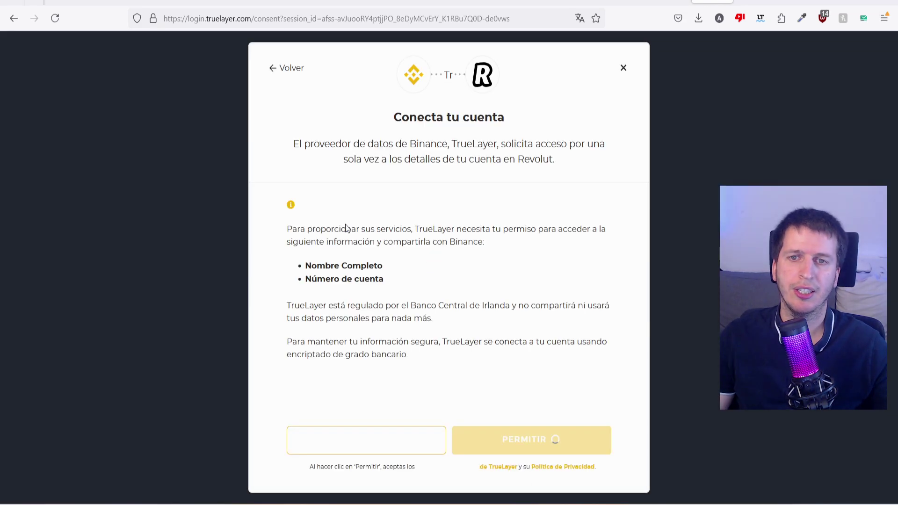
left_click(387, 212)
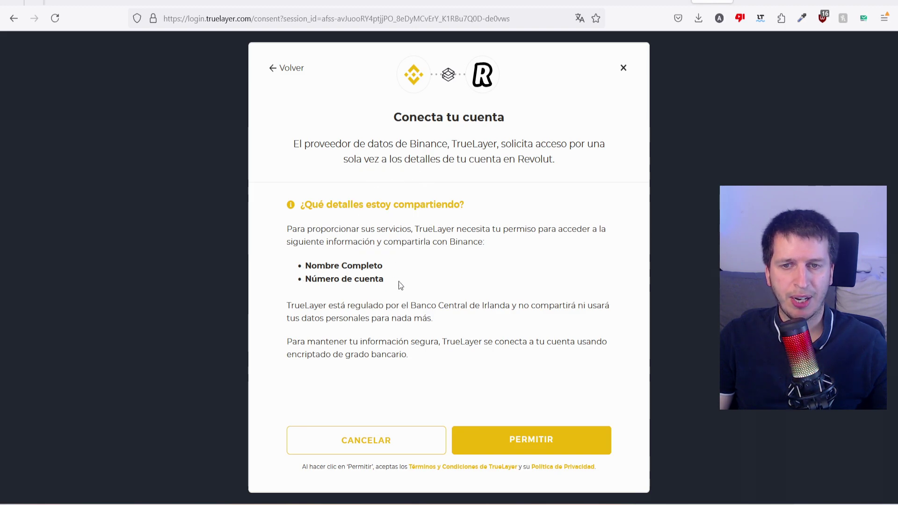
left_click(335, 285)
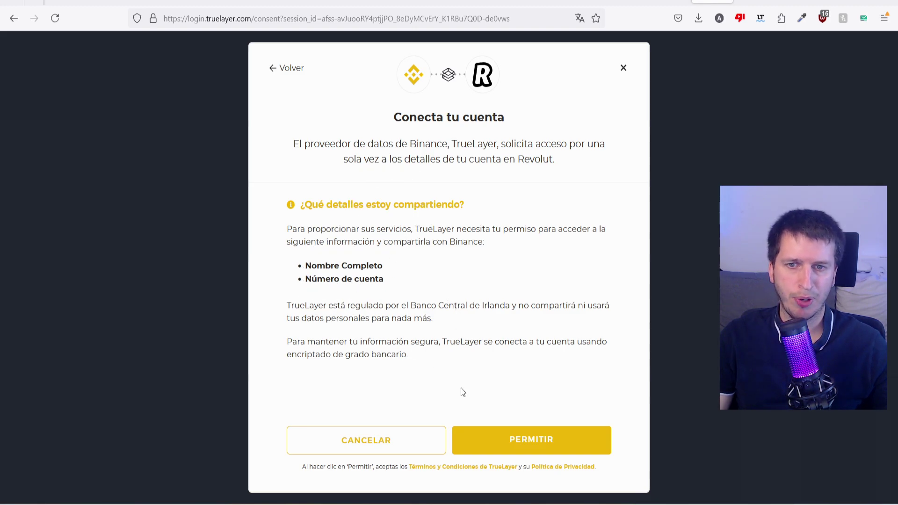
left_click(518, 439)
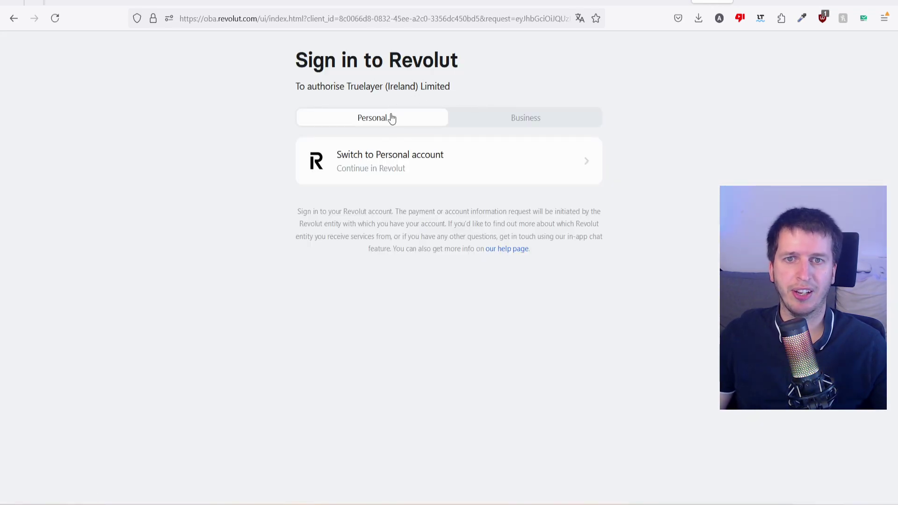
Switch to the personal Revolut account to authorise TrueLayer.
left_click(392, 149)
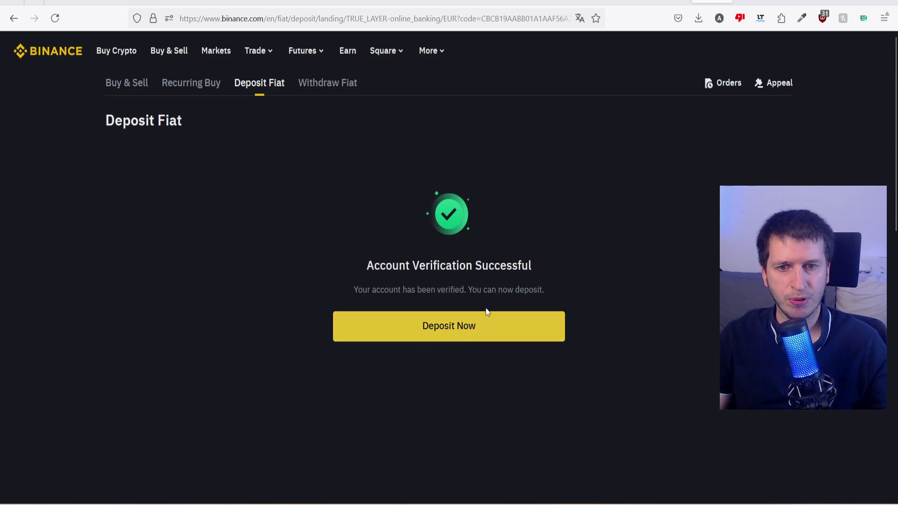
Start a Pay by bank app fiat deposit and confirm Revolut as the paying account.
left_click(264, 92)
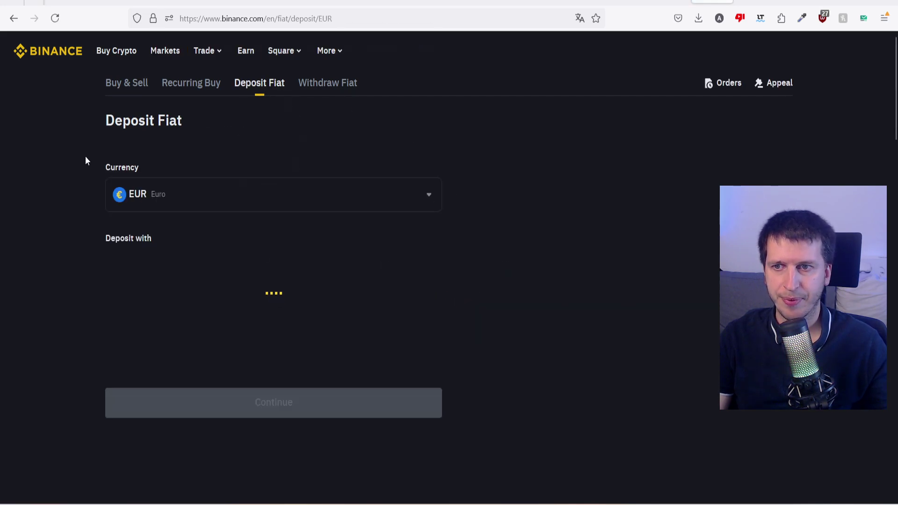
scroll(162, 321, "down", 3)
left_click(198, 223)
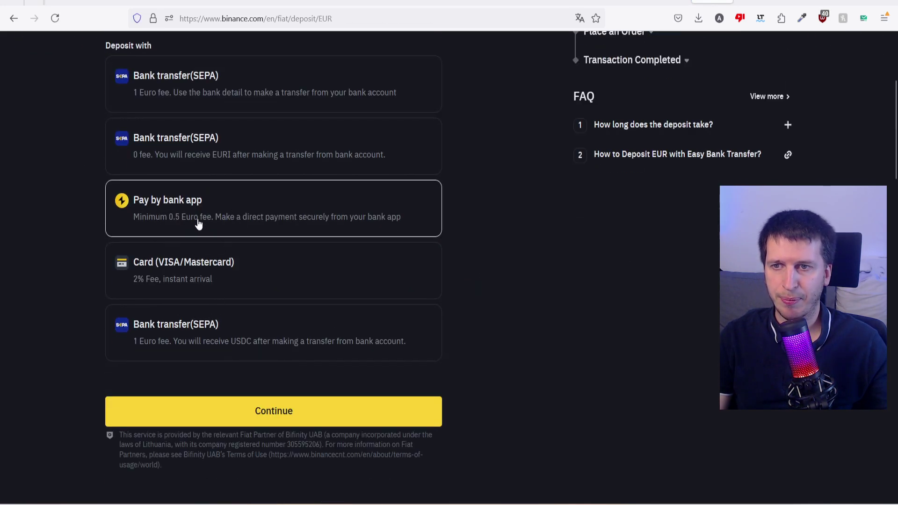
left_click(305, 417)
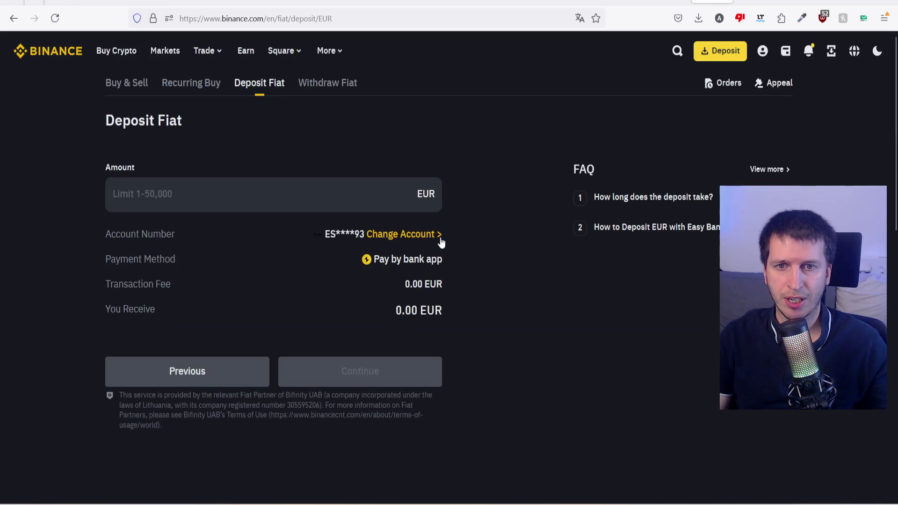
left_click(440, 235)
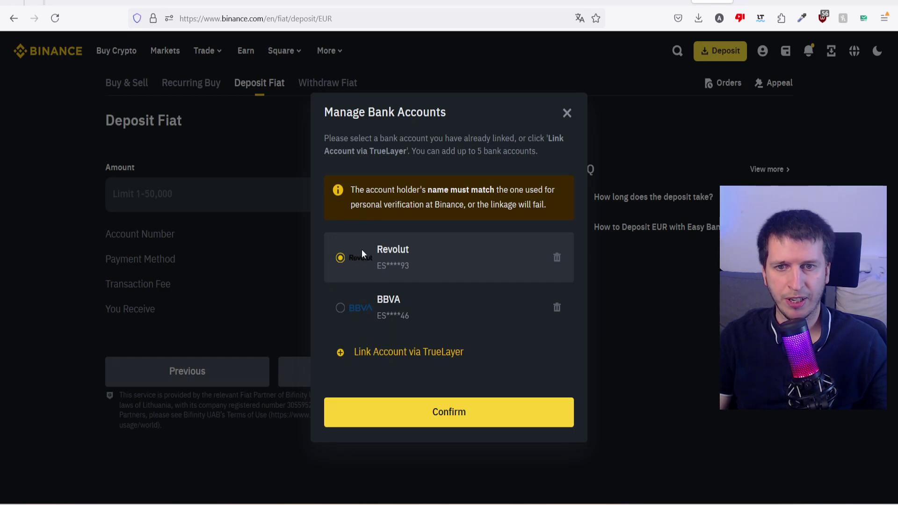
left_click(451, 414)
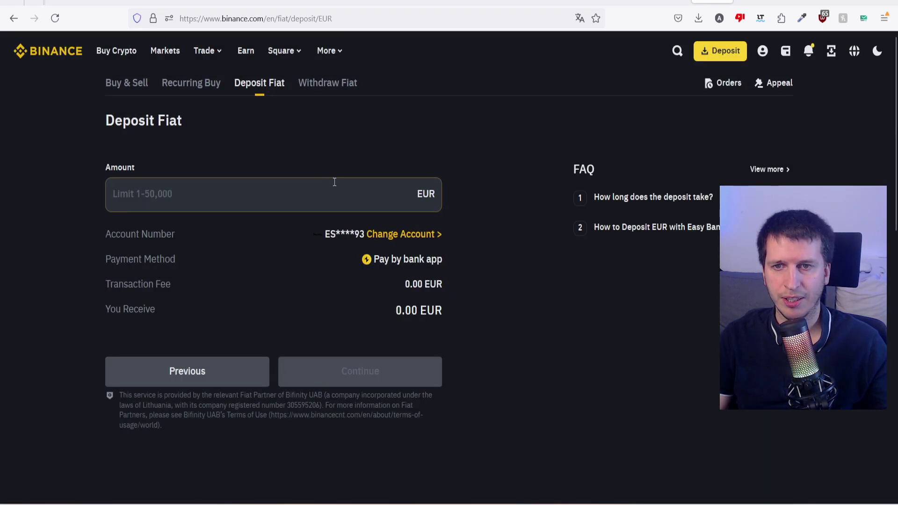
Enter 20 EUR, showing a 0.50 EUR fee, and continue with the deposit.
left_click(281, 197)
type("20")
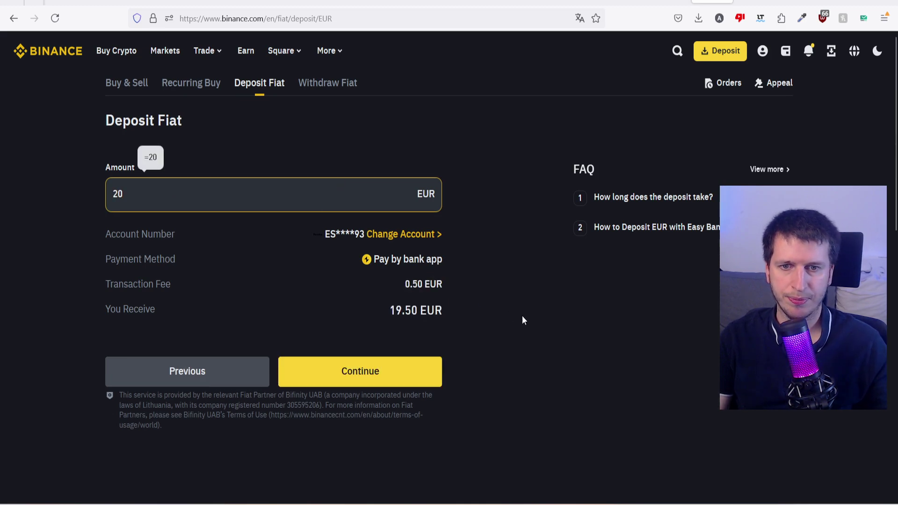
left_click_drag(410, 285, 437, 286)
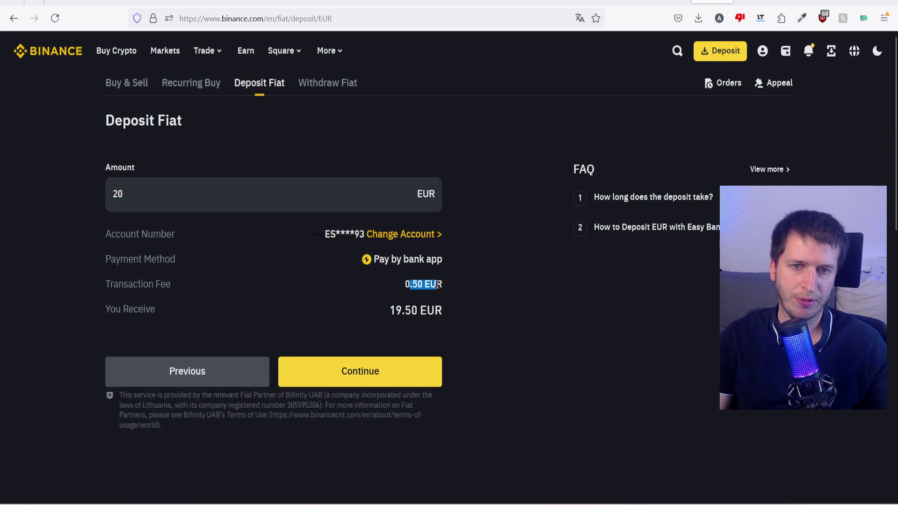
left_click(438, 285)
left_click(370, 372)
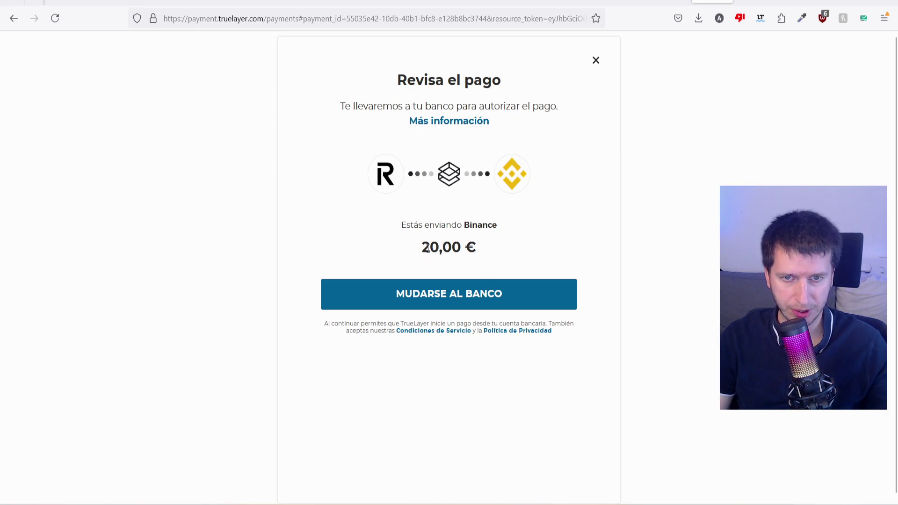
Move to the bank (MUDARSE AL BANCO) to approve the 20,00 € payment to Binance.
left_click(460, 294)
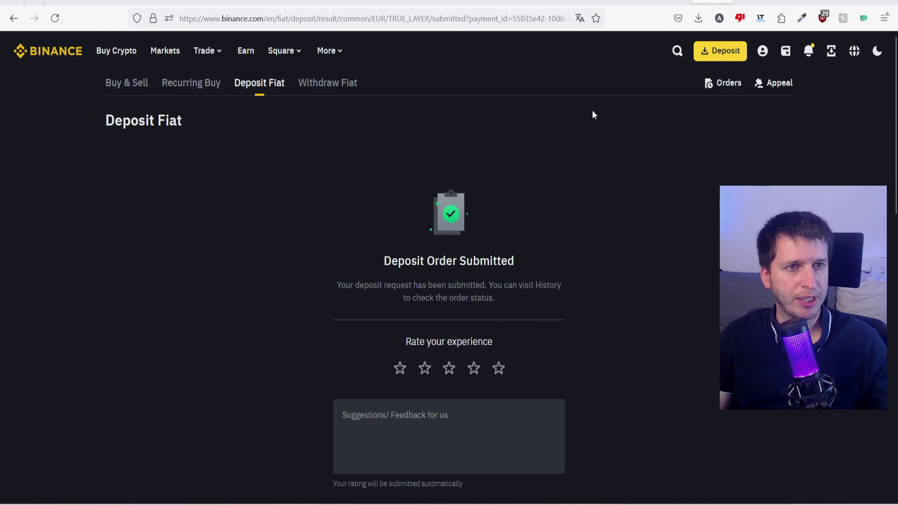
Go to Wallet > Overview and expand the EUR row to reveal its Spot balance.
mouse_move(785, 56)
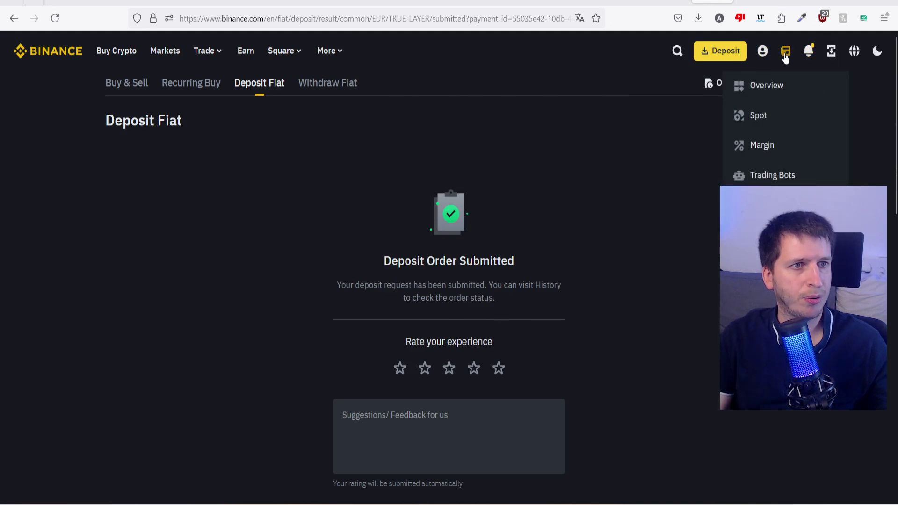
left_click(775, 94)
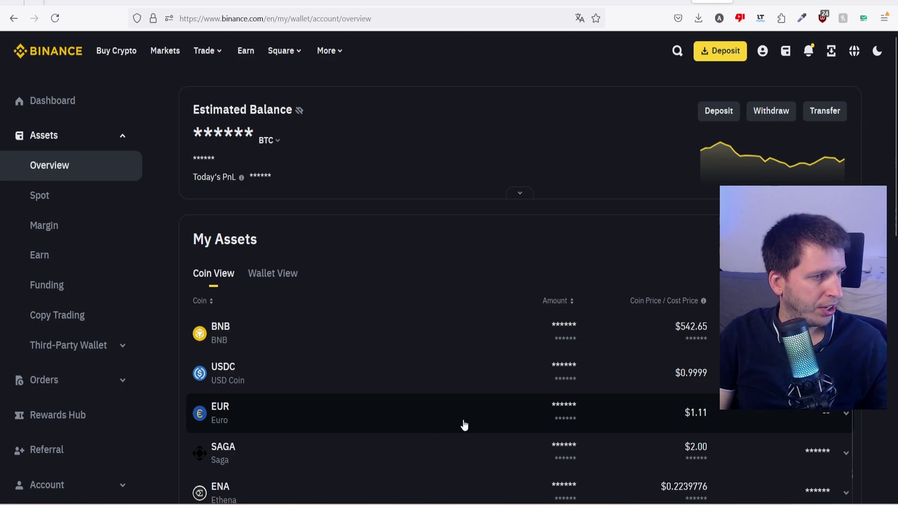
left_click(331, 414)
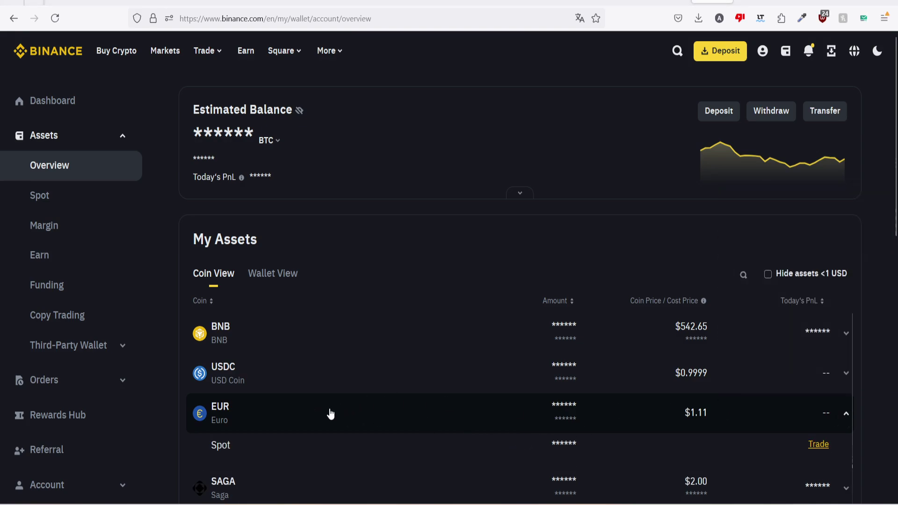
scroll(326, 388, "down", 1)
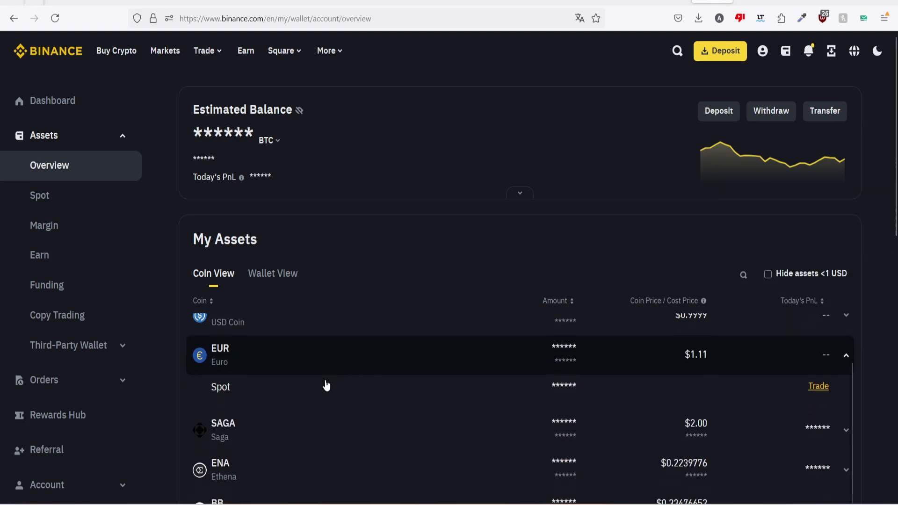
Unhide Spot wallet balances and check EUR details: 19.50 EUR held, +20 EUR deposit recorded.
left_click(51, 204)
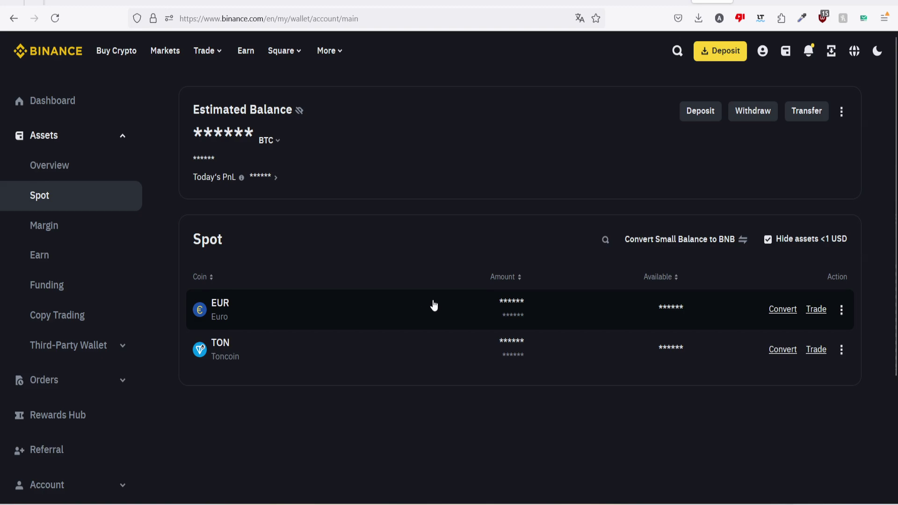
left_click(299, 110)
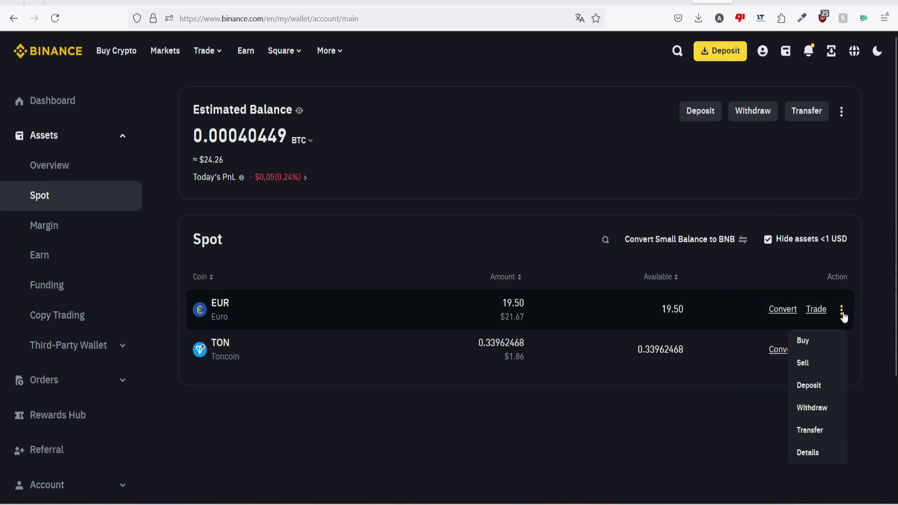
left_click(841, 310)
left_click(818, 452)
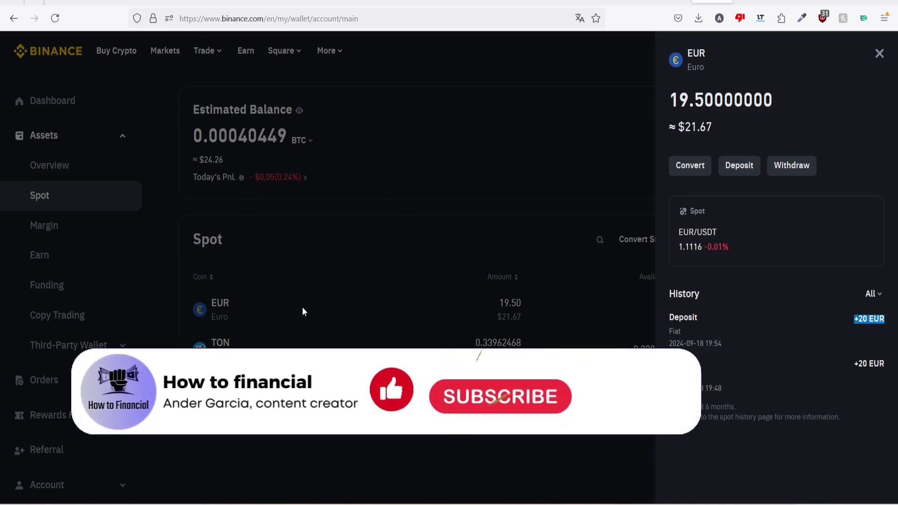
left_click(302, 307)
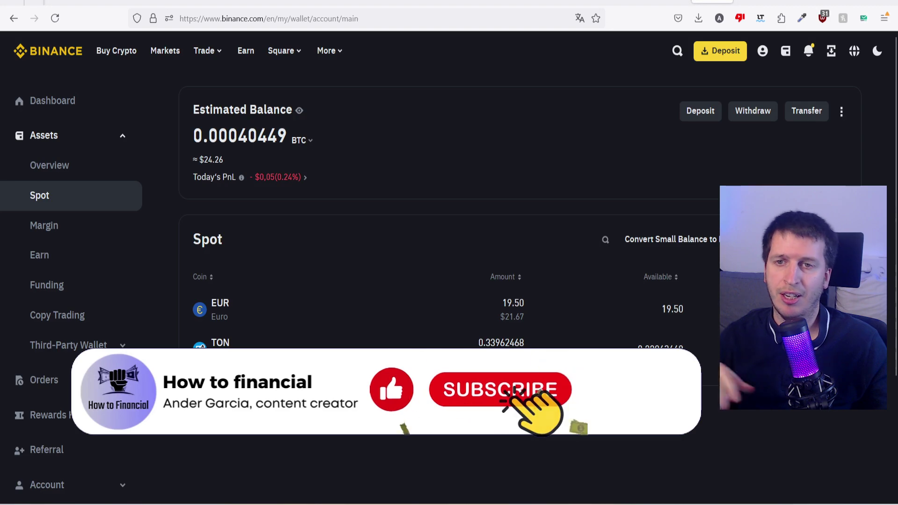